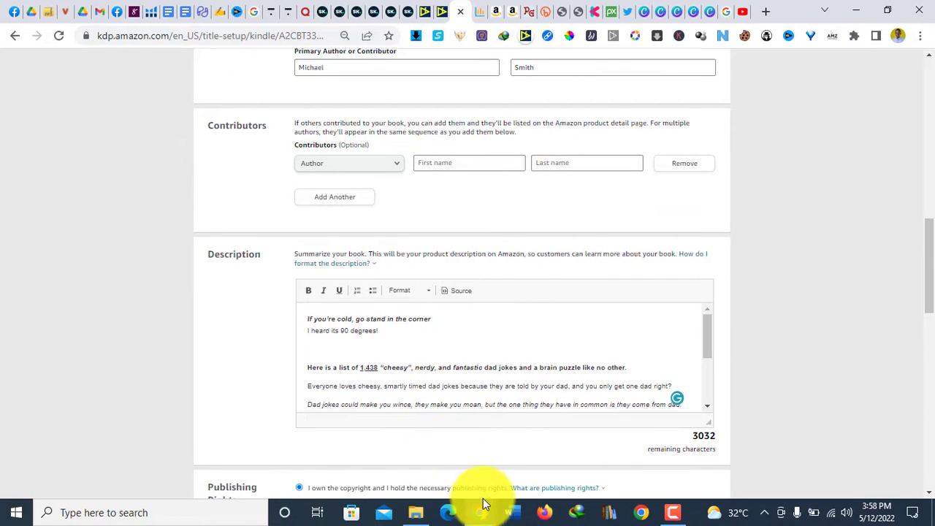
Bring the Google Docs unpublishing steps forward, then return to the Canva home page
{"action": "mouse_move", "coordinate": [484, 511]}
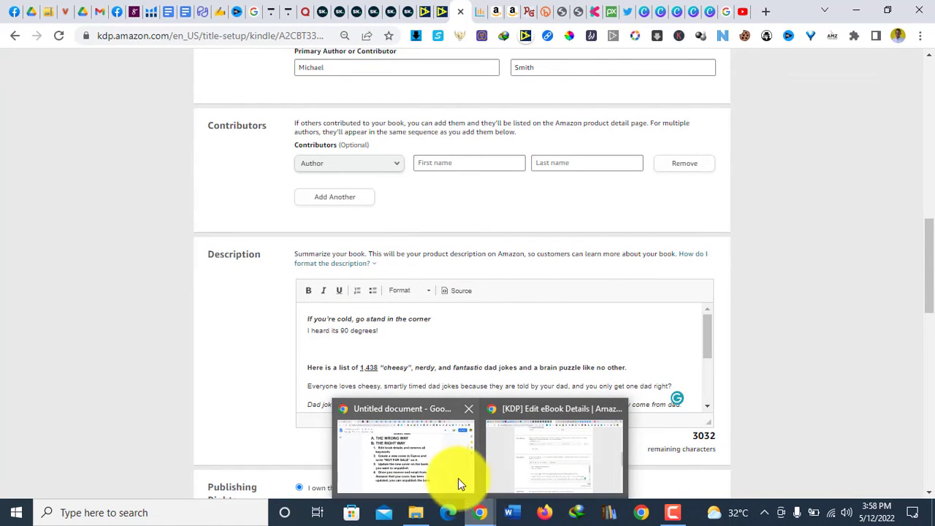
{"action": "mouse_move", "coordinate": [448, 466]}
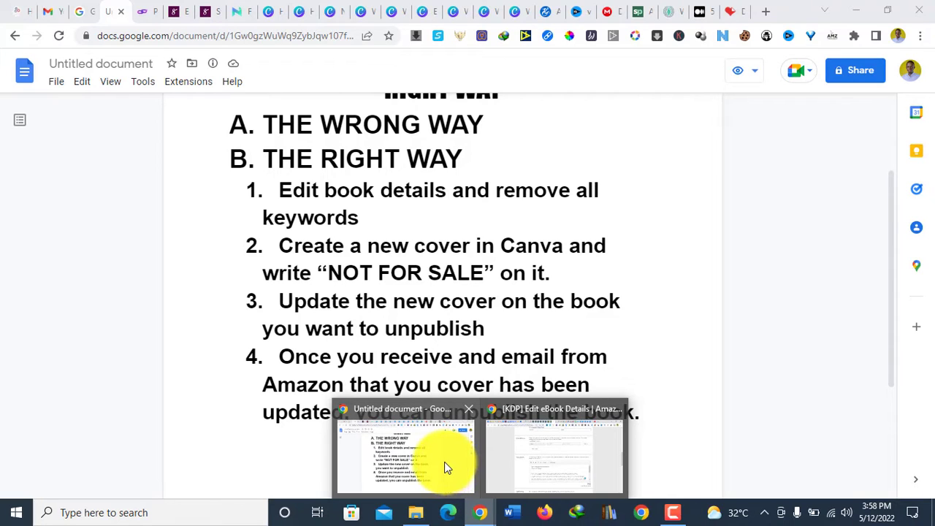
{"action": "left_click", "coordinate": [439, 460]}
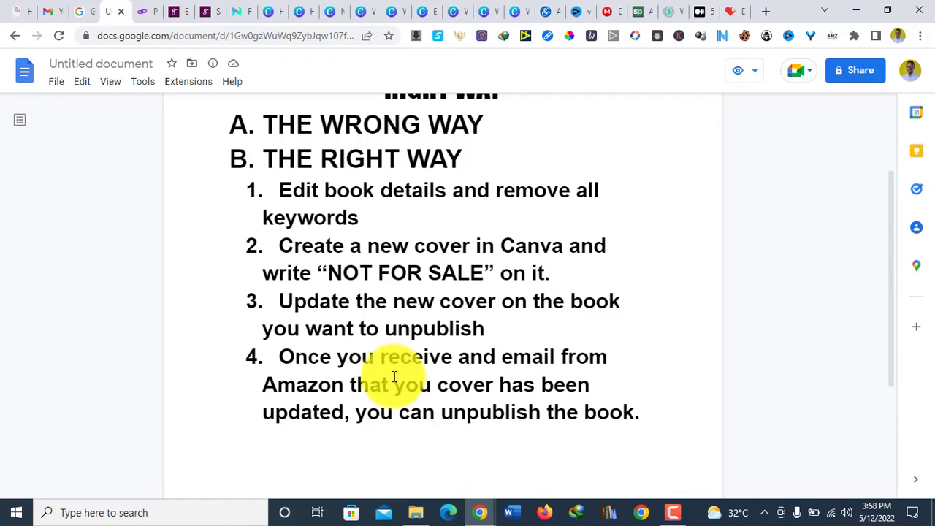
{"action": "left_click", "coordinate": [304, 20]}
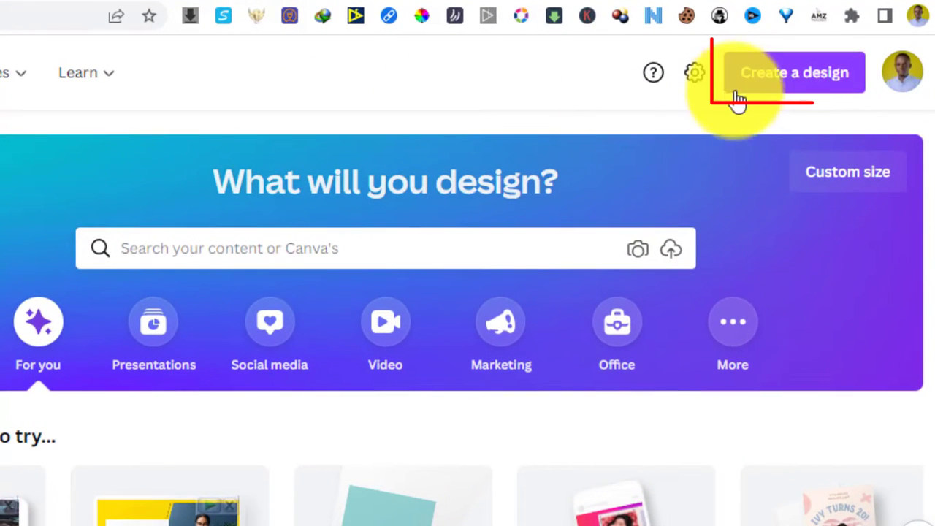
Create a custom-size blank design 6 in wide by 9 in tall, in inches
{"action": "left_click", "coordinate": [793, 86]}
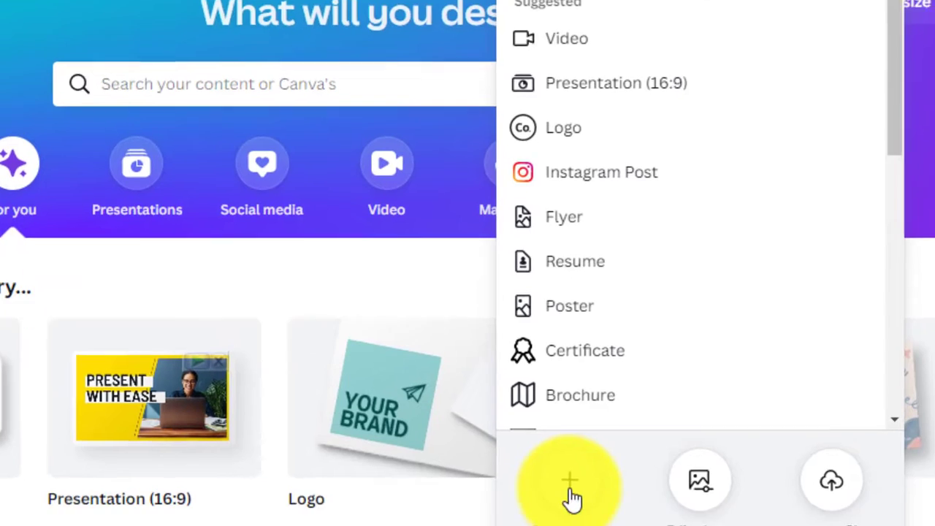
{"action": "left_click", "coordinate": [570, 489]}
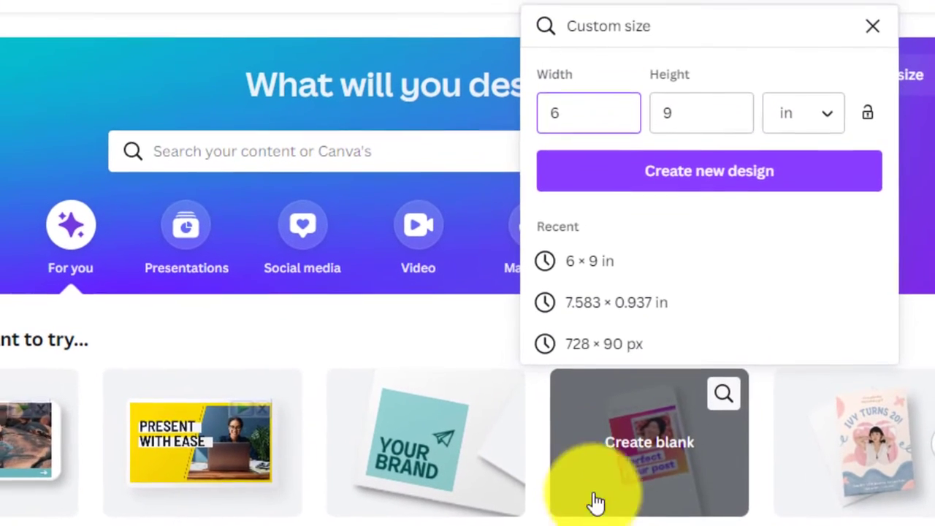
{"action": "left_click", "coordinate": [830, 128]}
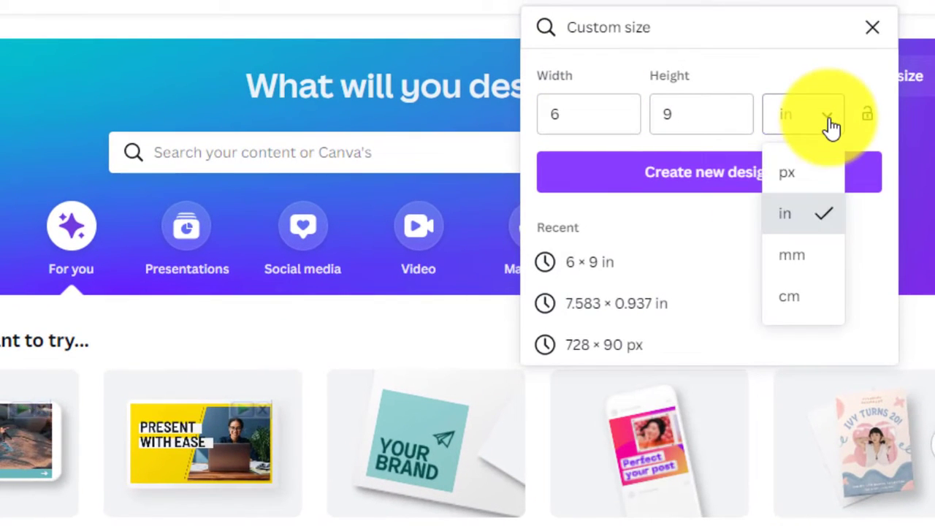
{"action": "left_click", "coordinate": [803, 225]}
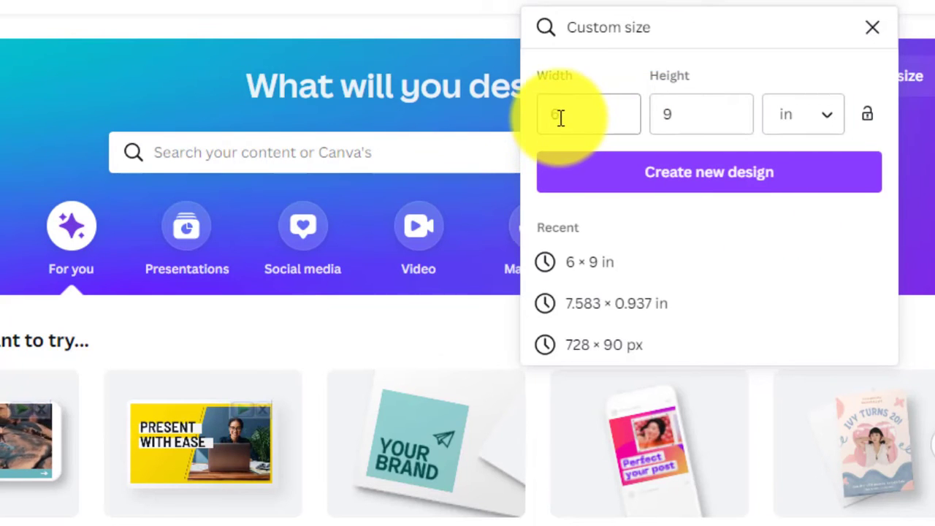
{"action": "type", "text": "6"}
{"action": "left_click", "coordinate": [692, 134]}
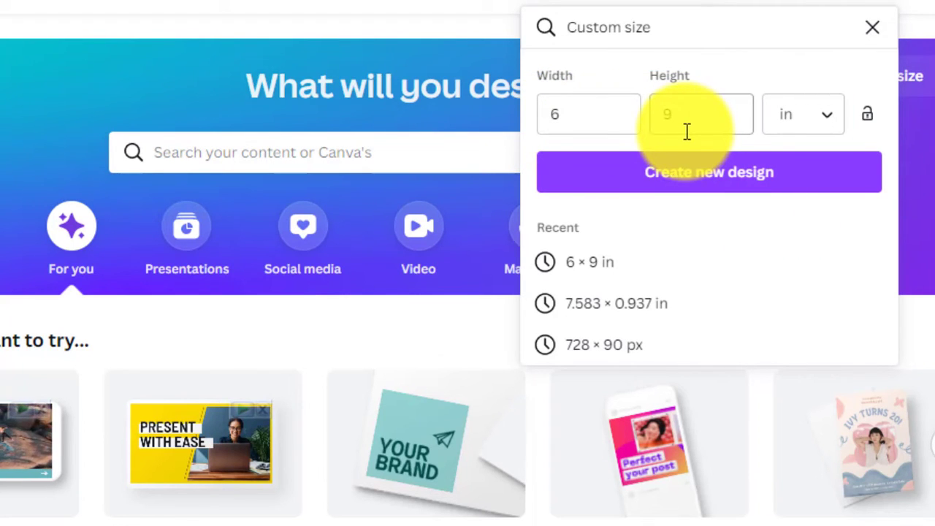
{"action": "type", "text": "9"}
{"action": "left_click", "coordinate": [712, 181]}
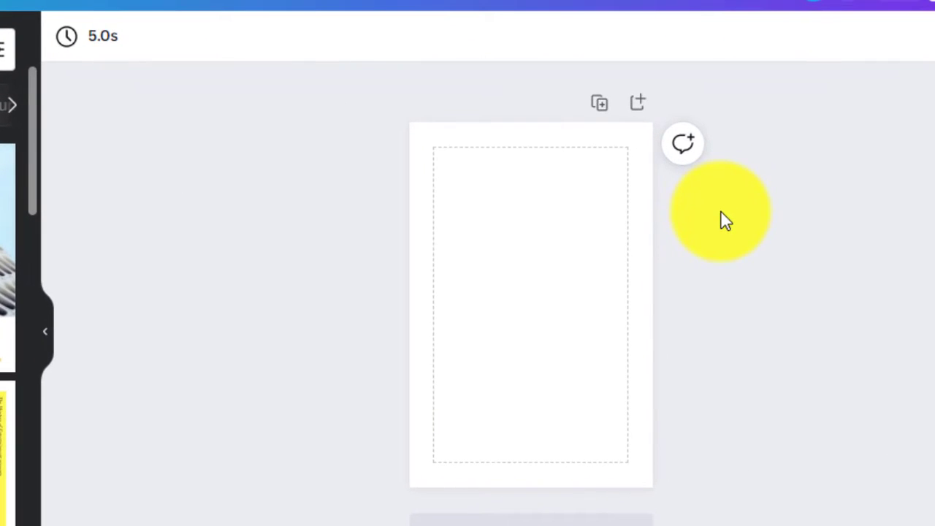
Make the 6 × 9 in page background Black #000000
{"action": "left_click", "coordinate": [472, 286]}
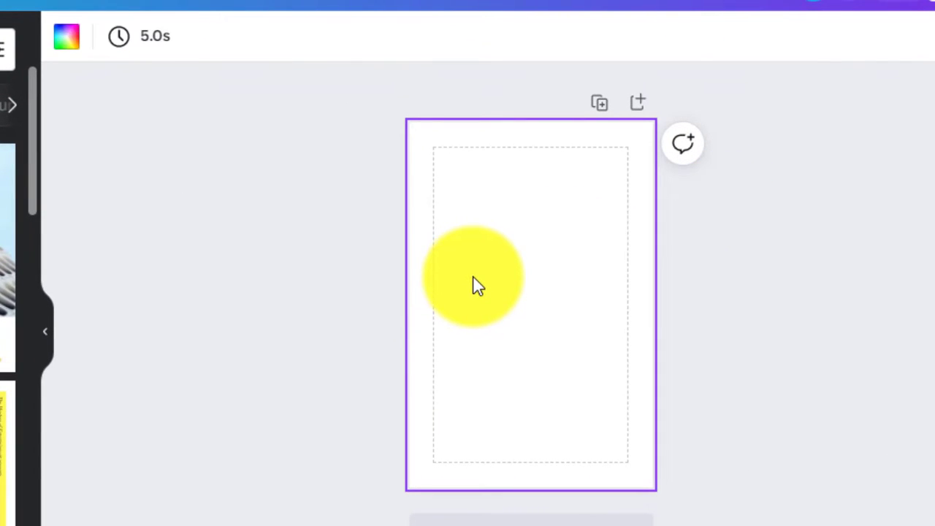
{"action": "left_click", "coordinate": [67, 42]}
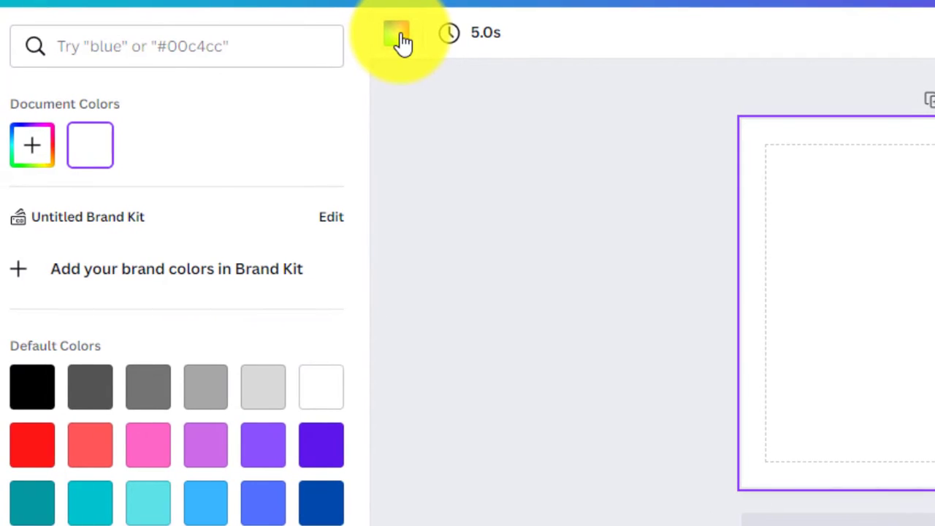
{"action": "left_click", "coordinate": [34, 388]}
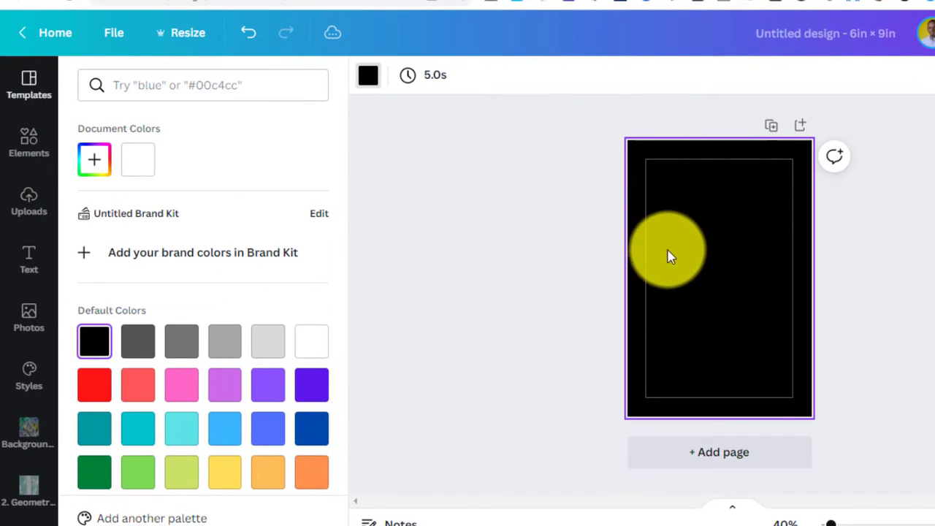
{"action": "left_click", "coordinate": [29, 262]}
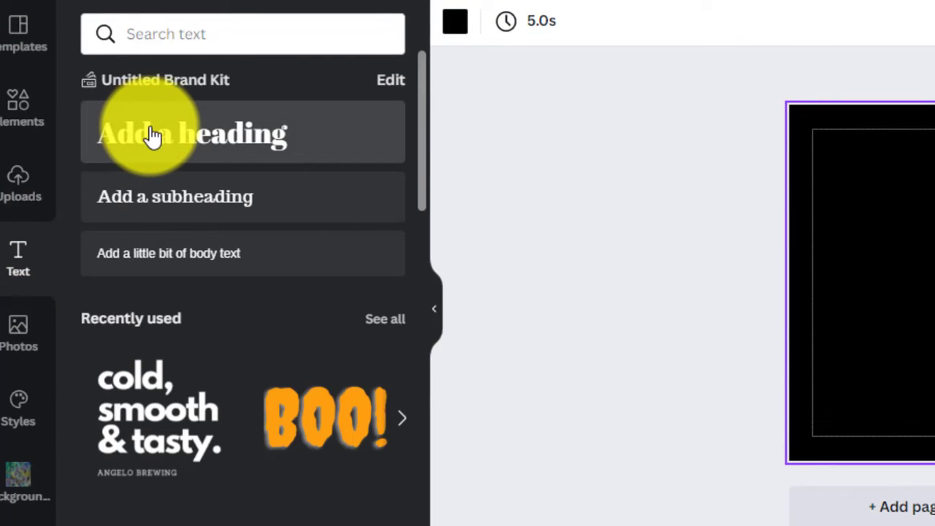
Add a heading reading 'NOT FOR SALE' and enlarge it across the page
{"action": "left_click", "coordinate": [151, 135]}
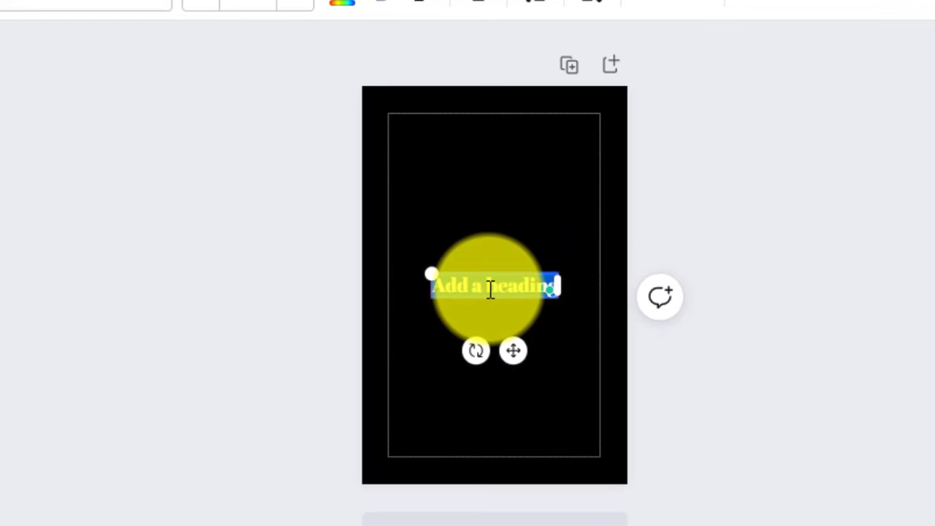
{"action": "type", "text": "NOT FO"}
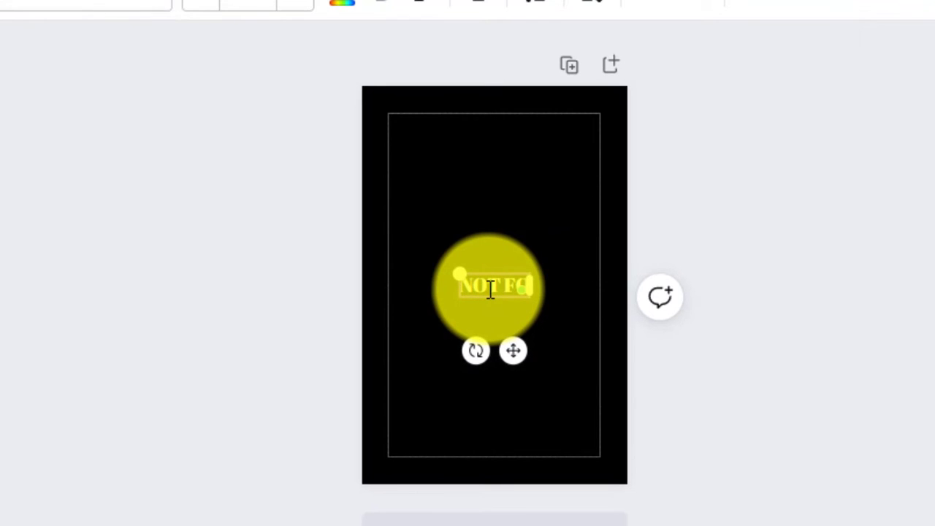
{"action": "type", "text": "R SALE"}
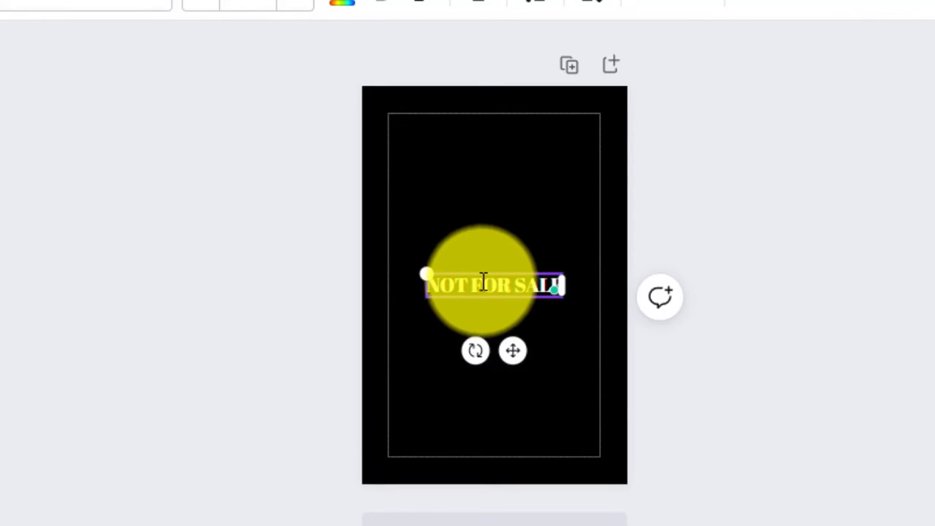
{"action": "left_click_drag", "start_coordinate": [428, 273], "coordinate": [379, 226]}
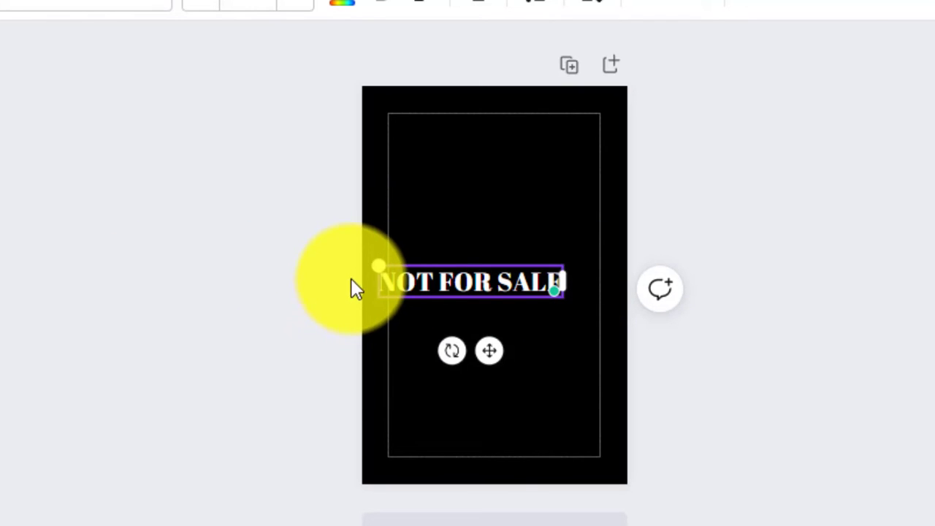
{"action": "left_click_drag", "start_coordinate": [373, 266], "coordinate": [361, 260]}
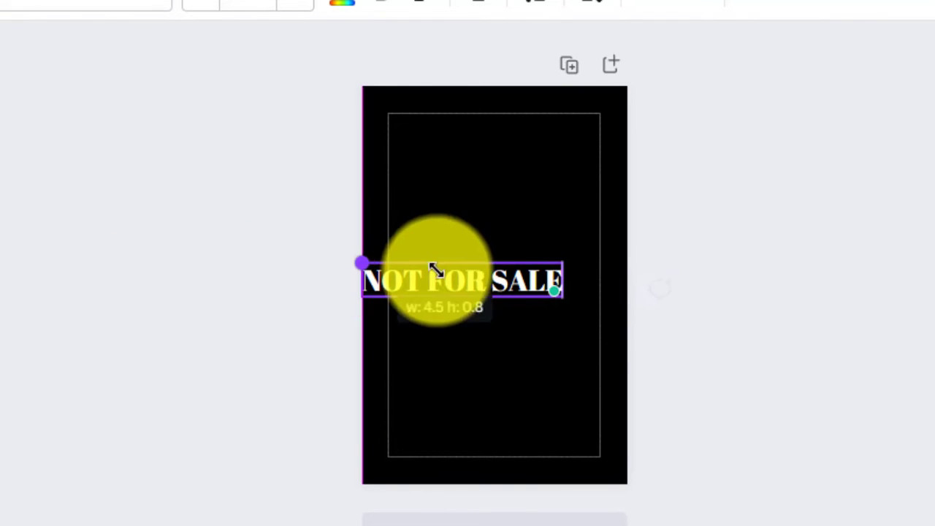
{"action": "left_click_drag", "start_coordinate": [446, 289], "coordinate": [532, 245]}
{"action": "left_click", "coordinate": [471, 300]}
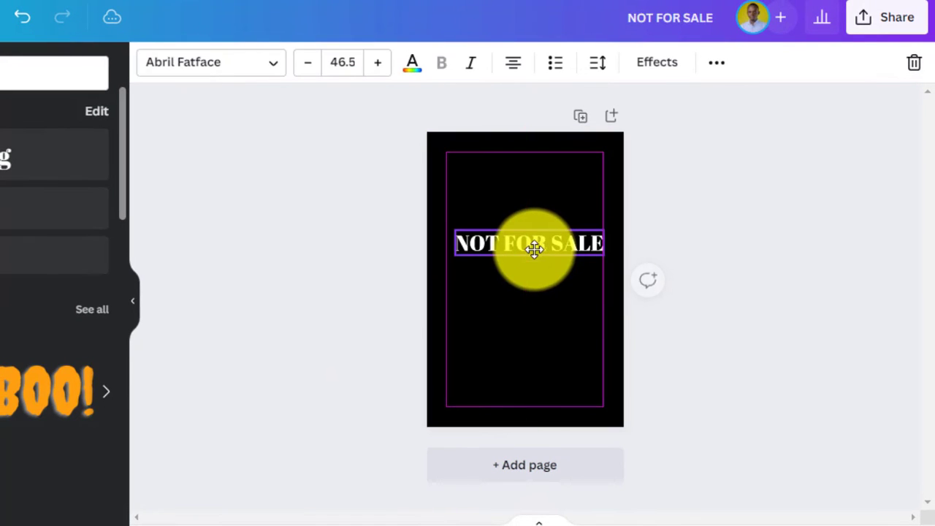
Centre the heading on the page, then move it up into the upper third
{"action": "left_click", "coordinate": [722, 65]}
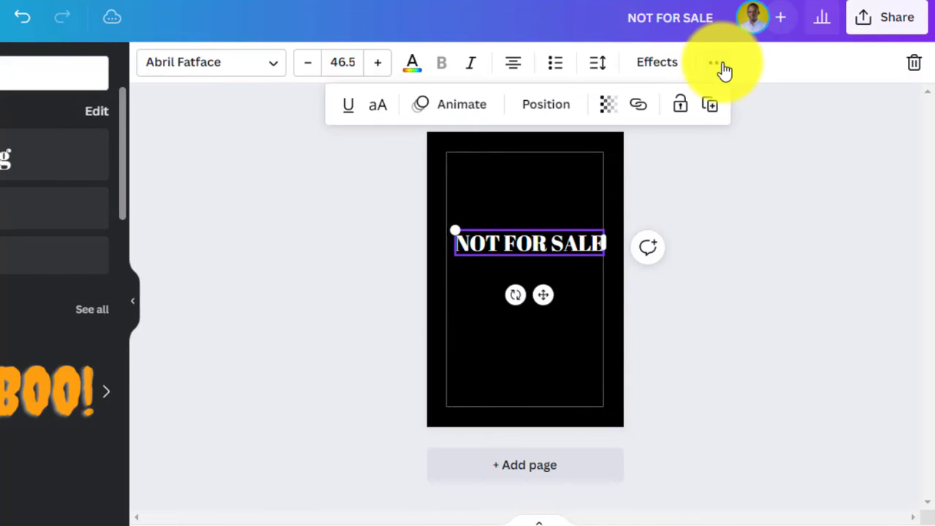
{"action": "left_click", "coordinate": [564, 110]}
{"action": "left_click", "coordinate": [468, 264]}
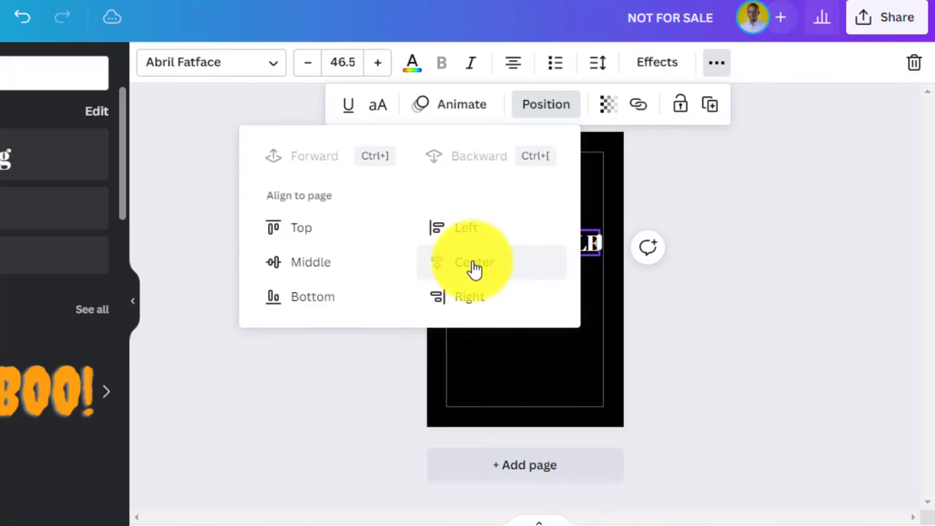
{"action": "left_click", "coordinate": [316, 261]}
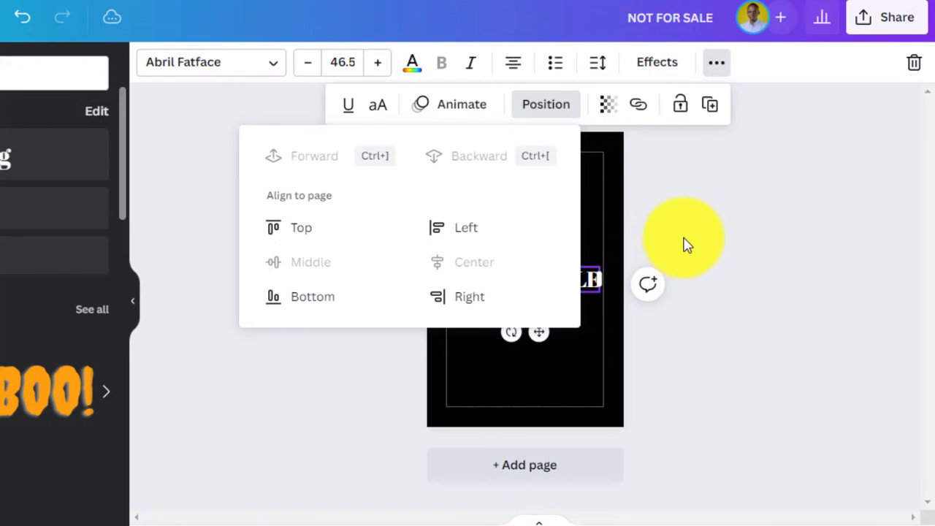
{"action": "left_click", "coordinate": [687, 244]}
{"action": "left_click", "coordinate": [520, 262]}
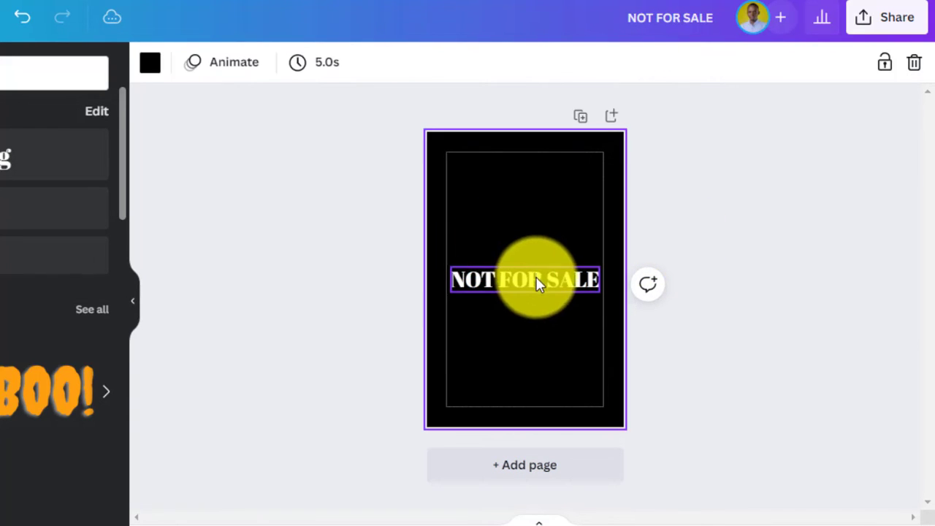
{"action": "left_click_drag", "start_coordinate": [534, 273], "coordinate": [528, 230]}
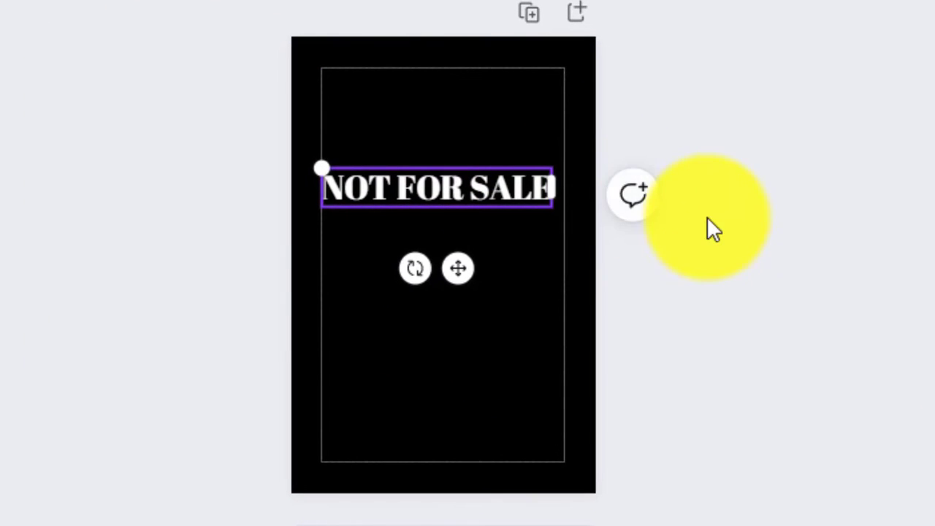
{"action": "left_click", "coordinate": [700, 247]}
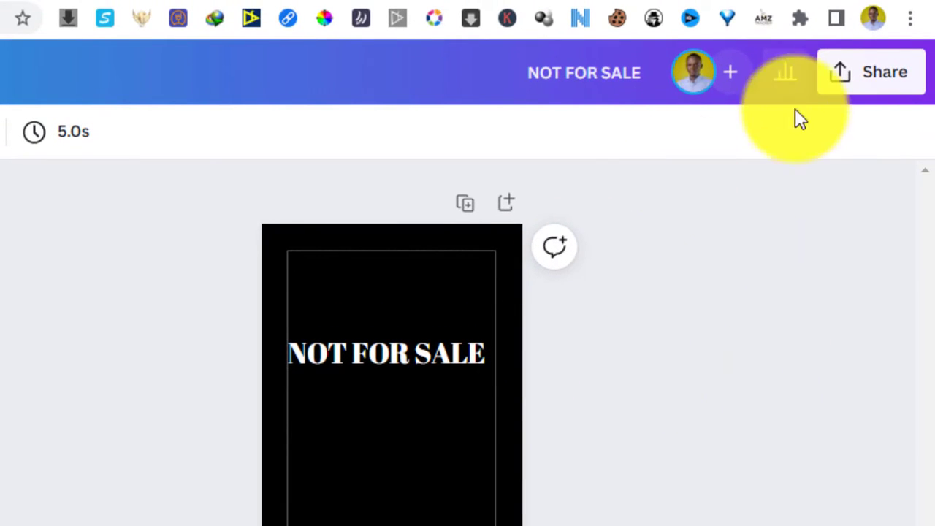
Download the cover with the file type changed from PNG to JPG
{"action": "left_click", "coordinate": [872, 73]}
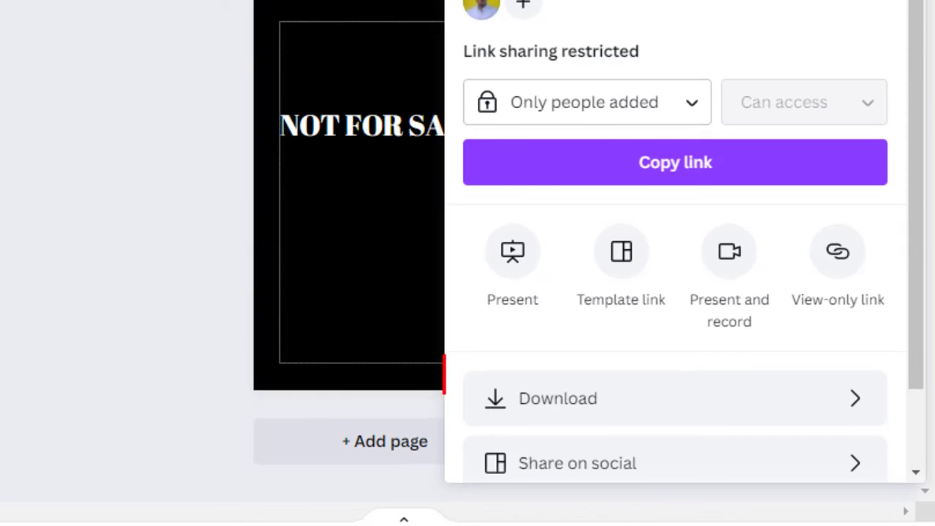
{"action": "left_click", "coordinate": [550, 417]}
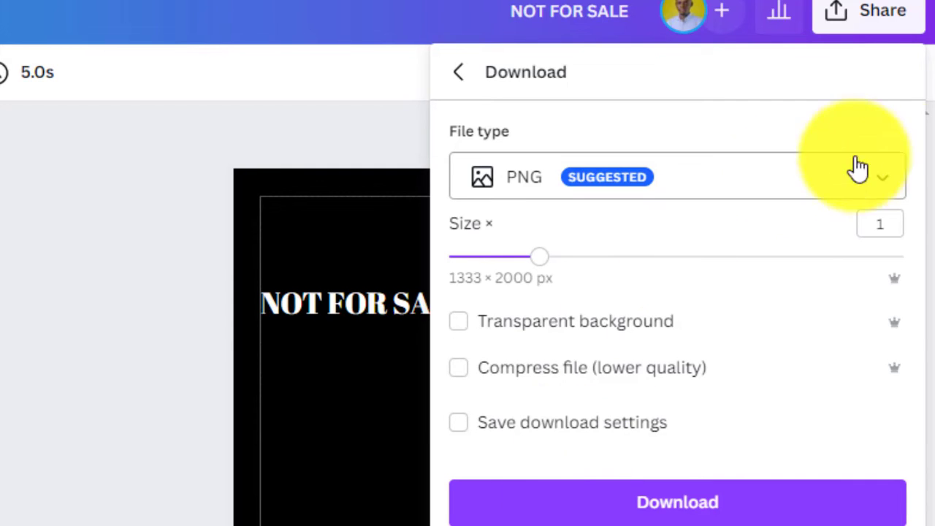
{"action": "left_click", "coordinate": [891, 181]}
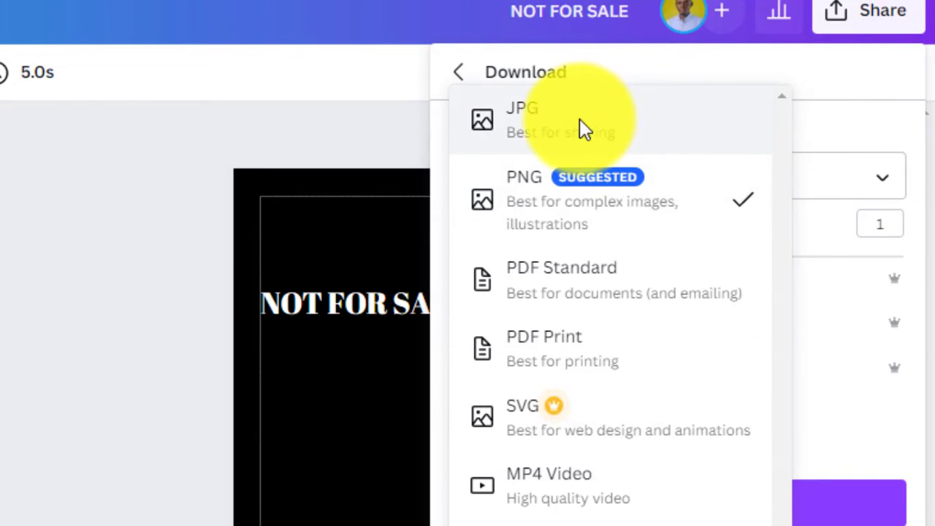
{"action": "left_click", "coordinate": [581, 129]}
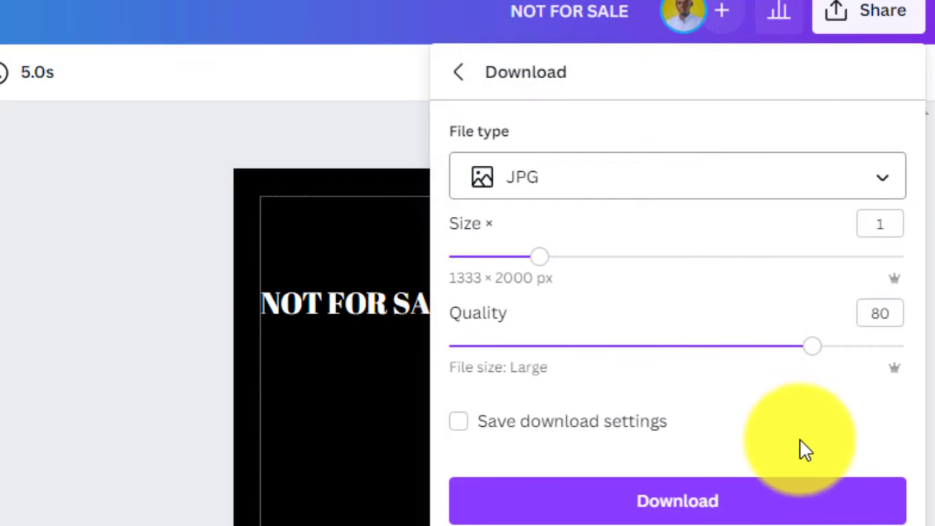
{"action": "left_click", "coordinate": [697, 513]}
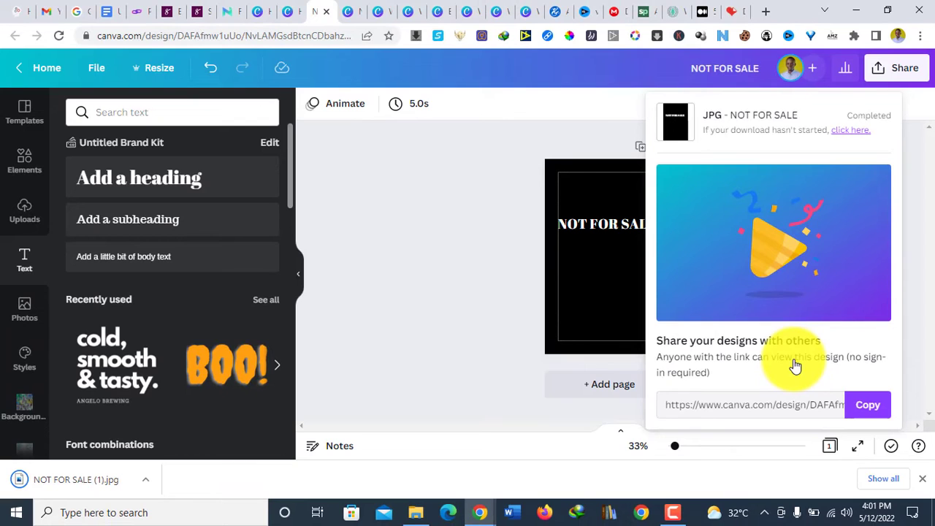
In the KDP window, open Edit eBook Content for the Kindle eBook of 1001 Unique Dad Jokes
{"action": "mouse_move", "coordinate": [482, 518]}
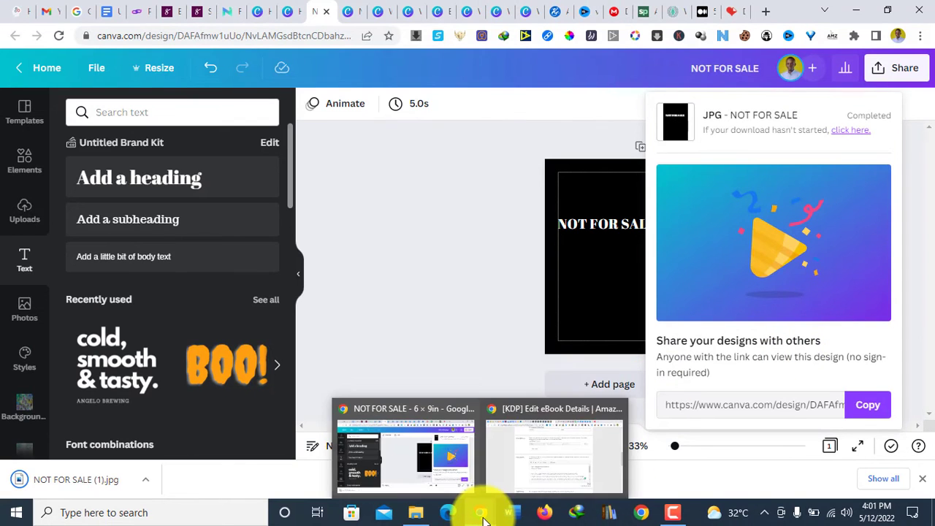
{"action": "left_click", "coordinate": [547, 464]}
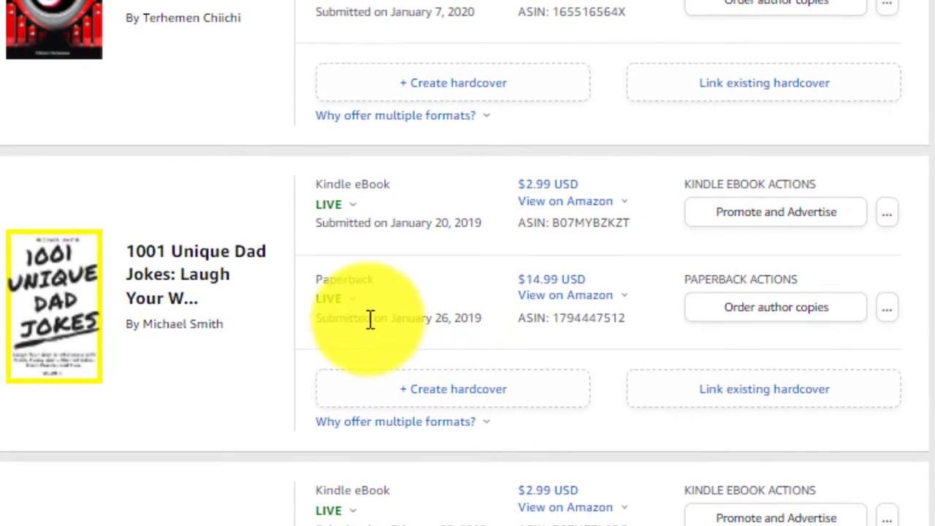
{"action": "left_click", "coordinate": [886, 215]}
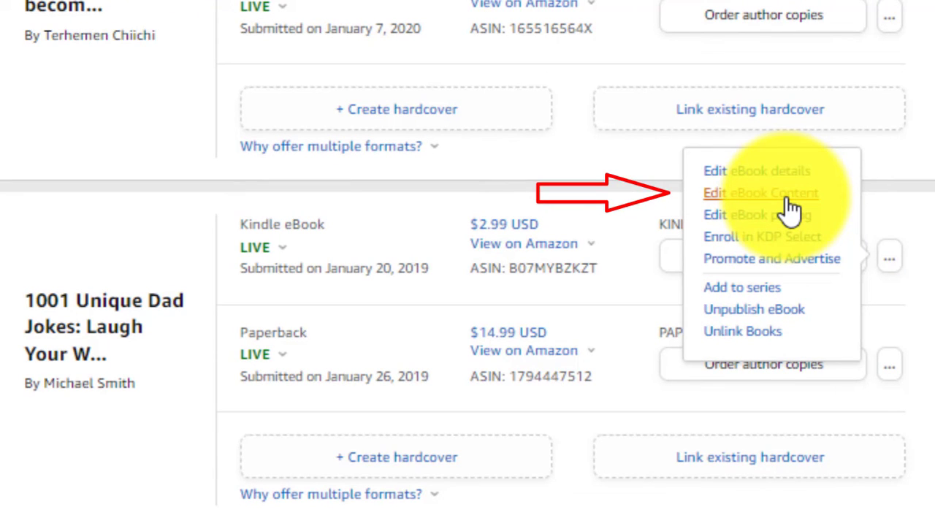
{"action": "left_click", "coordinate": [787, 201]}
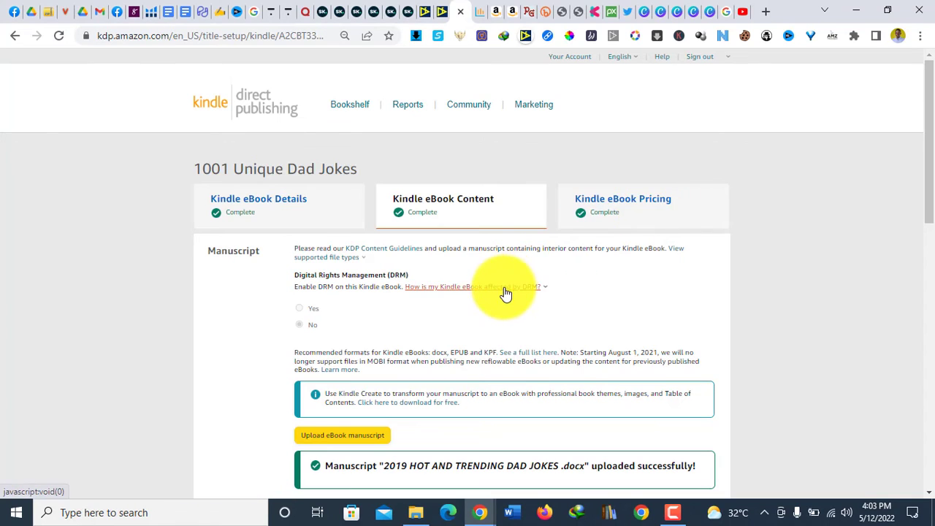
{"action": "scroll", "coordinate": [540, 248], "scroll_direction": "down", "scroll_amount": 3}
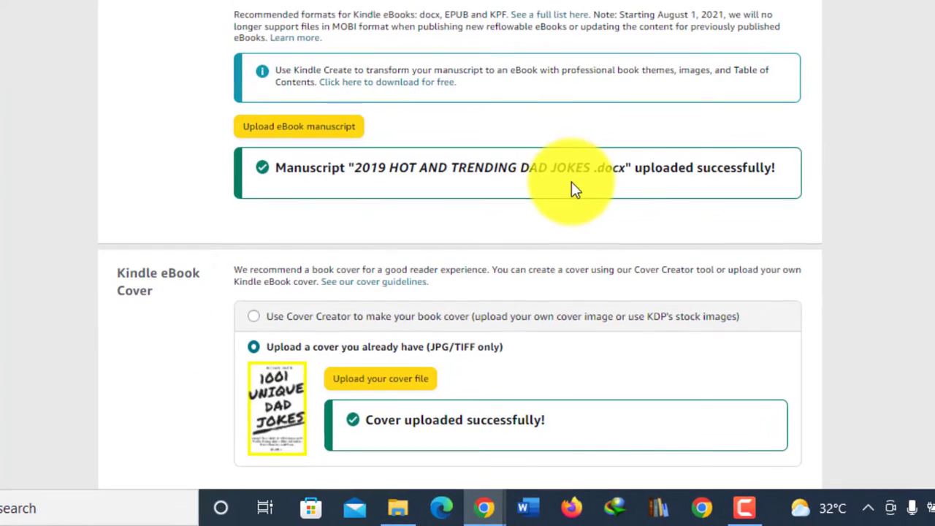
{"action": "scroll", "coordinate": [572, 183], "scroll_direction": "down", "scroll_amount": 3}
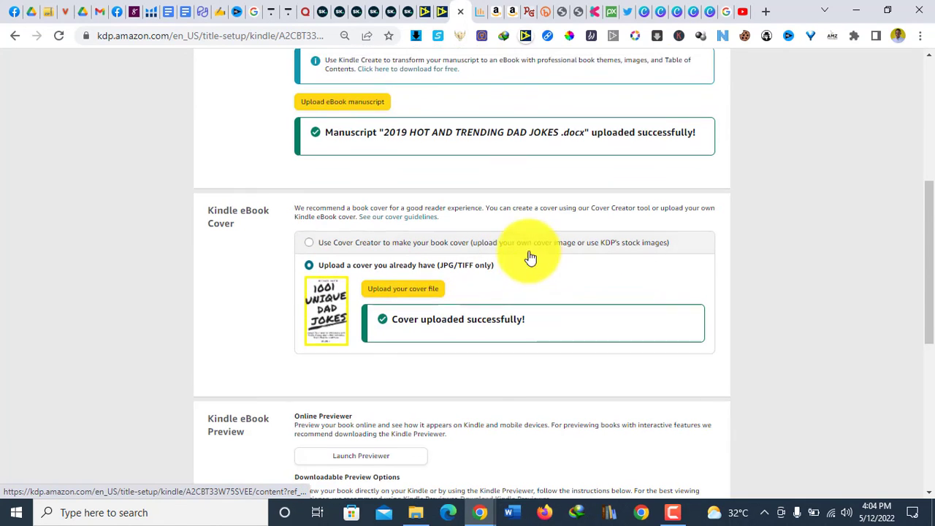
{"action": "scroll", "coordinate": [511, 248], "scroll_direction": "up", "scroll_amount": 5}
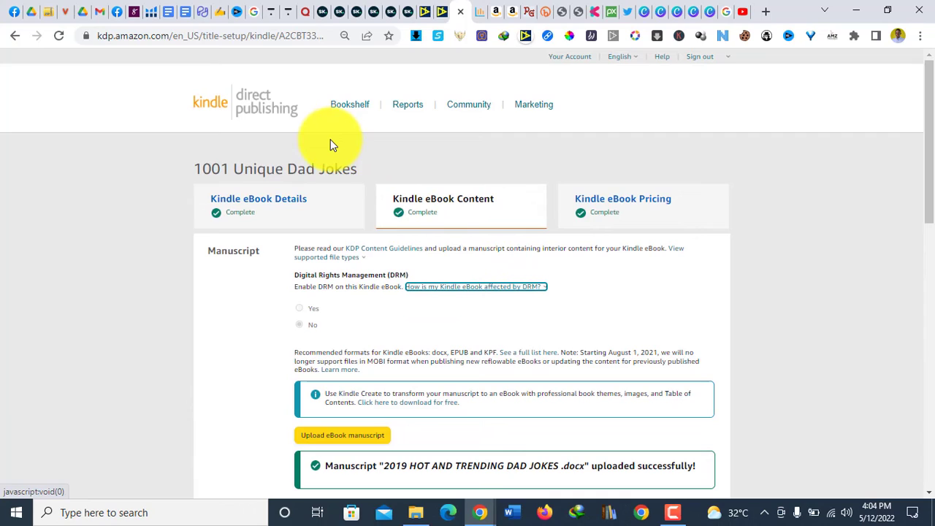
Go back to the bookshelf and open the 1001 Unique Dad Jokes Kindle eBook's actions list
{"action": "left_click", "coordinate": [13, 40]}
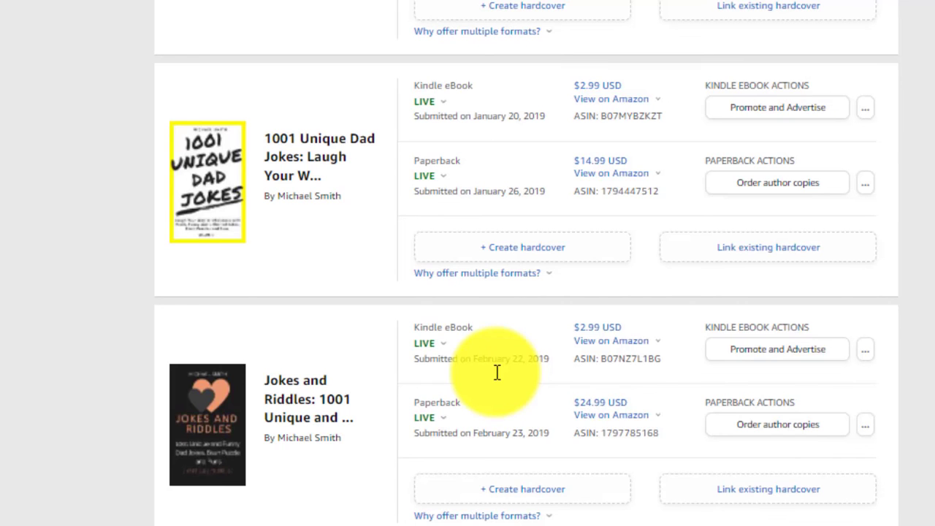
{"action": "left_click", "coordinate": [865, 107]}
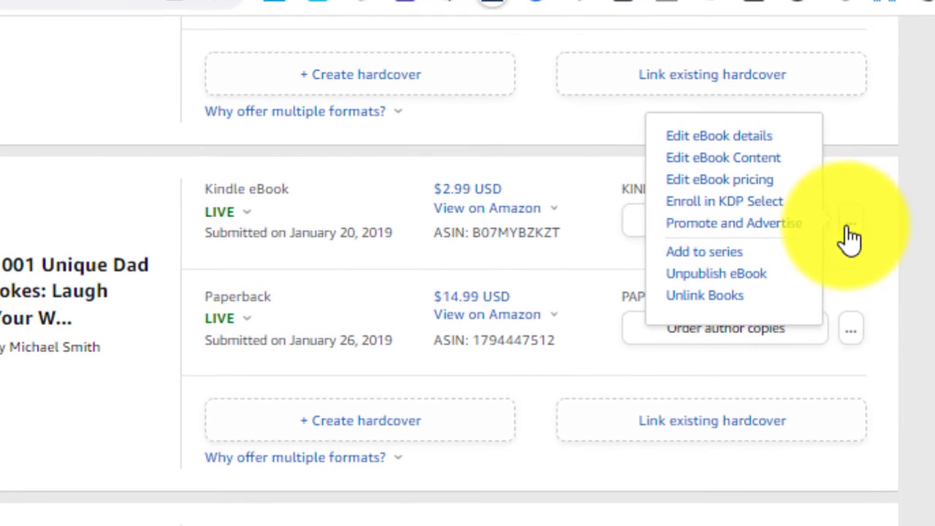